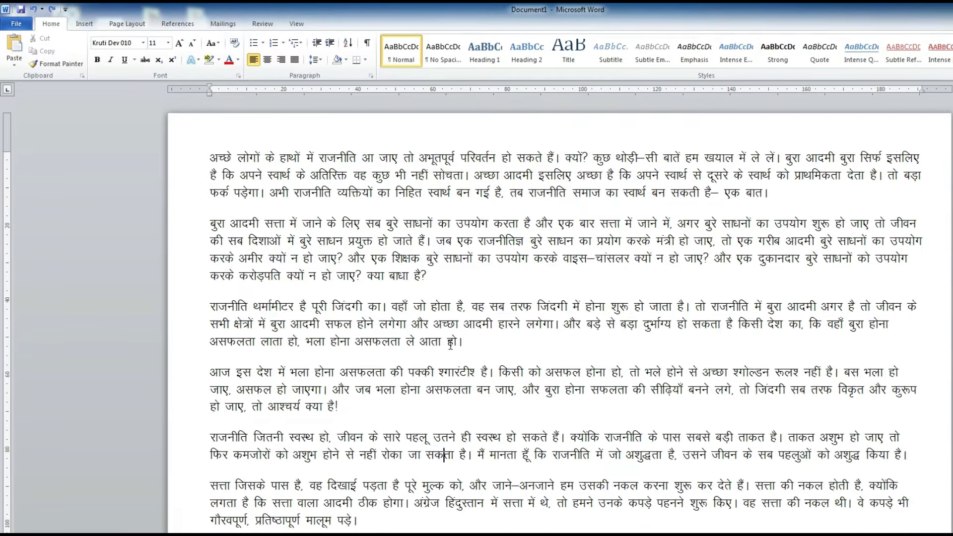
Step: Insert extra spaces after अच्छे, लोगों and के in the first line of the Hindi text
left_click(212, 161)
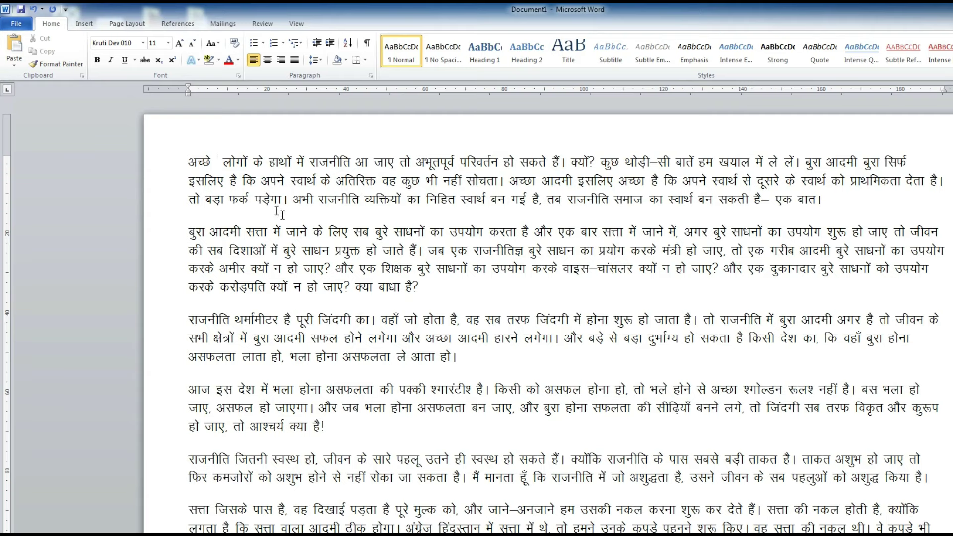
left_click(252, 162)
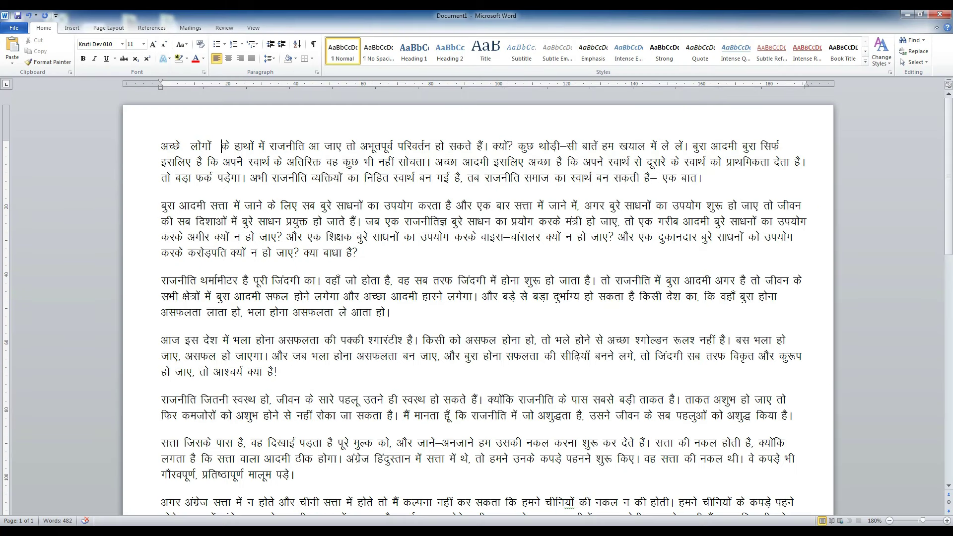
left_click(231, 144)
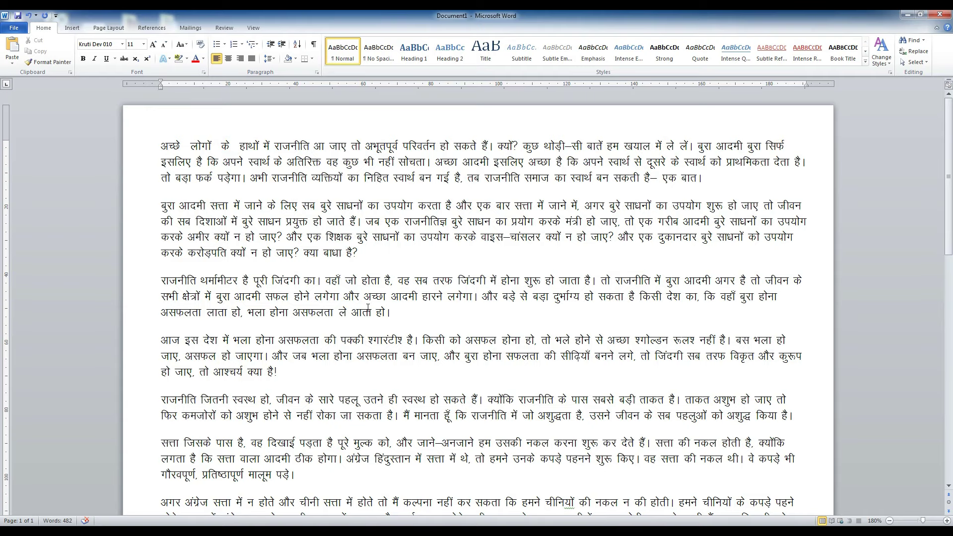
scroll(367, 309, "down", 3)
scroll(367, 314, "up", 3)
Step: Open Find and Replace, closing and reopening it, and move it lower on screen
key("ctrl+h")
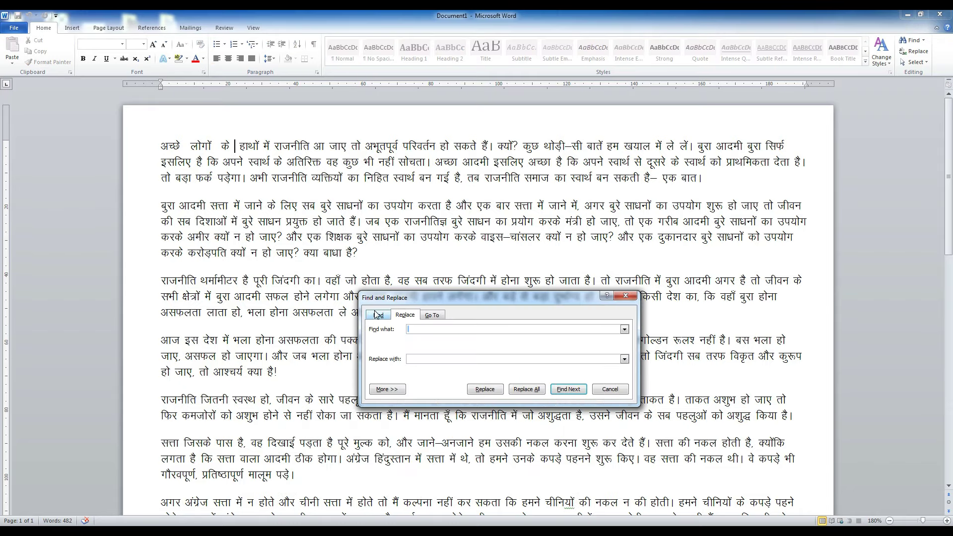
left_click_drag(421, 301, 347, 244)
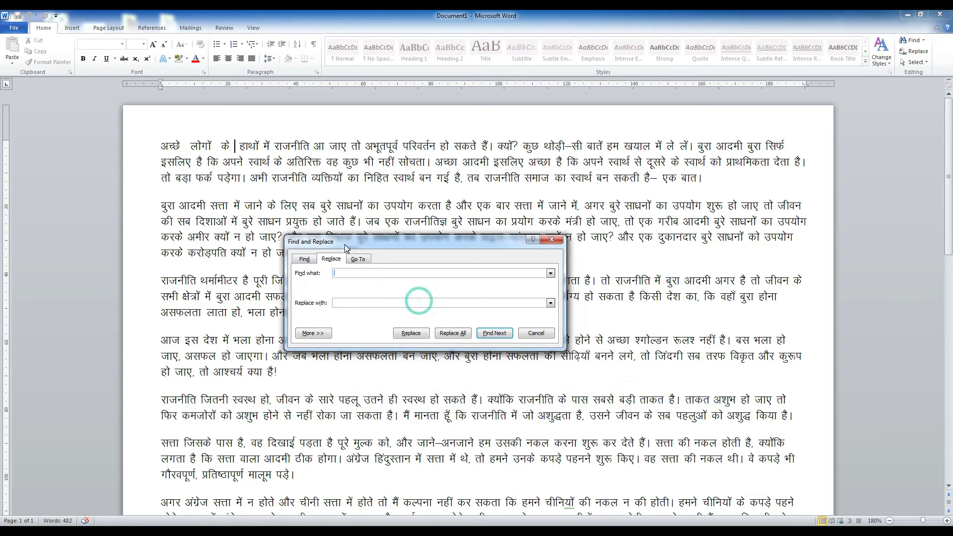
left_click(551, 239)
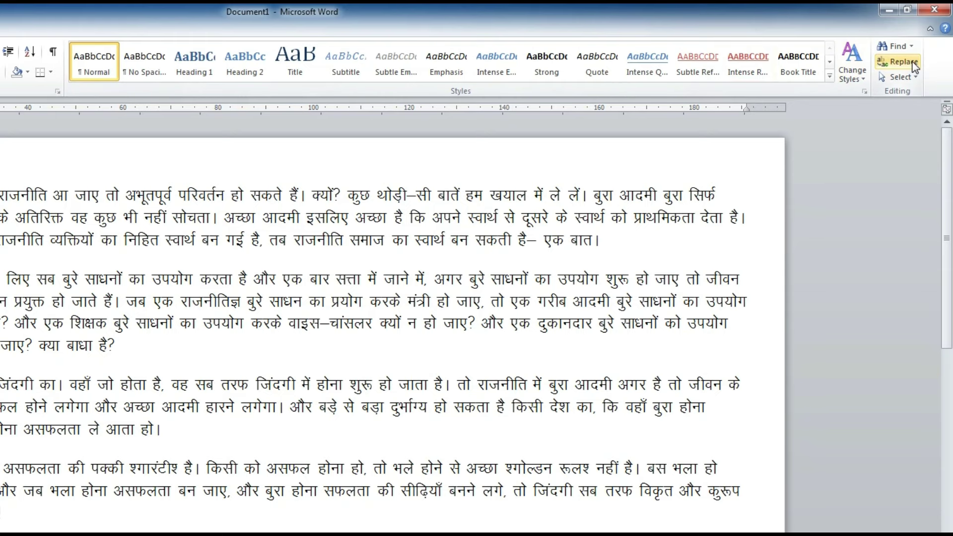
left_click(914, 62)
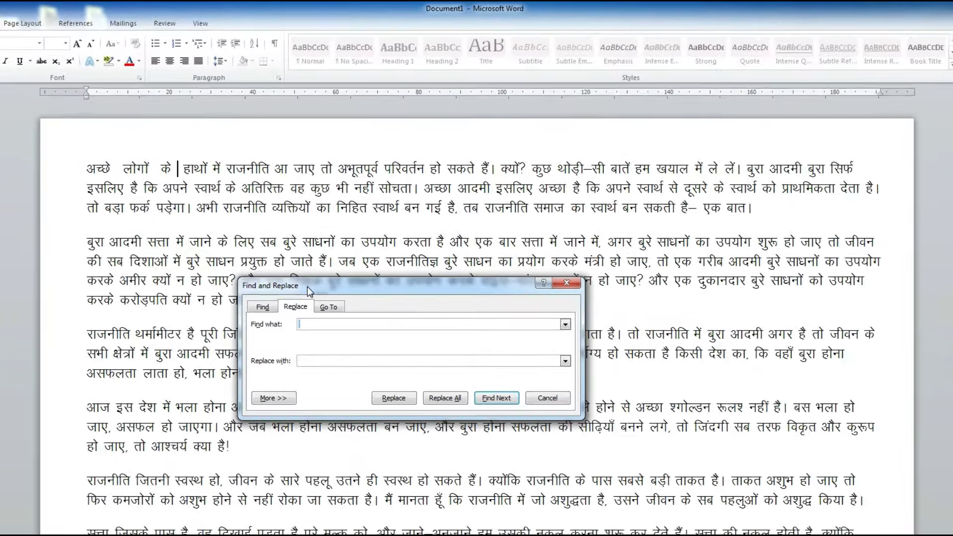
left_click_drag(308, 287, 311, 385)
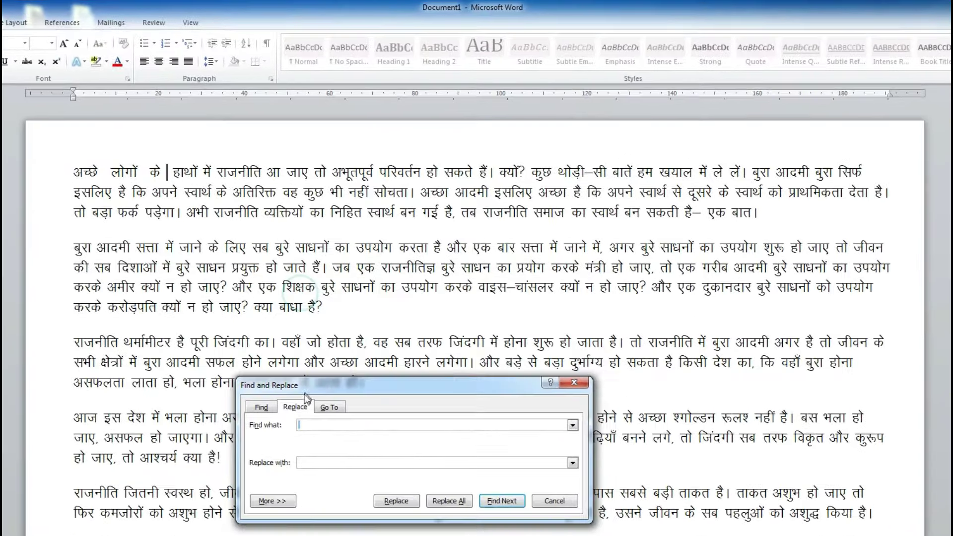
Step: Set a space as the search text, enter the replacement, and find the first match
left_click(305, 434)
key("BackSpace")
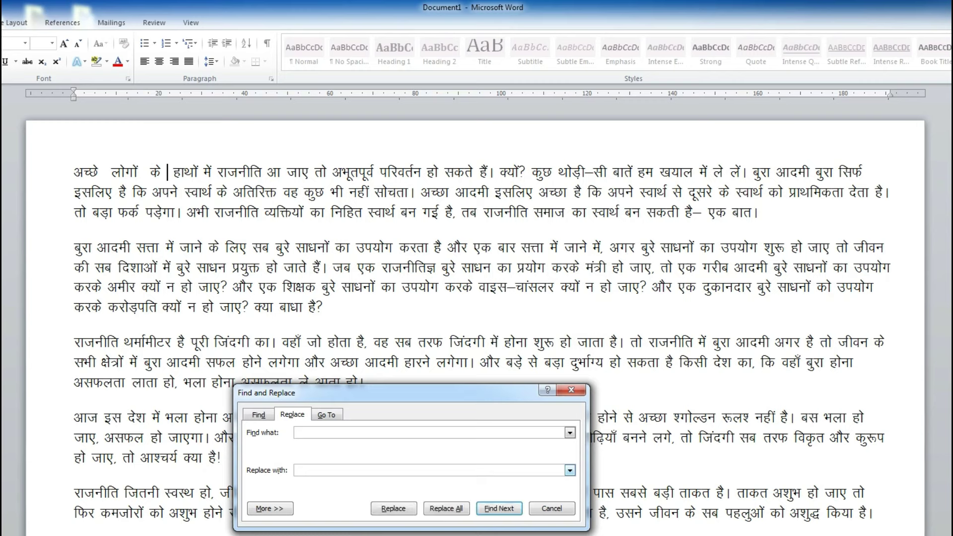
left_click(299, 469)
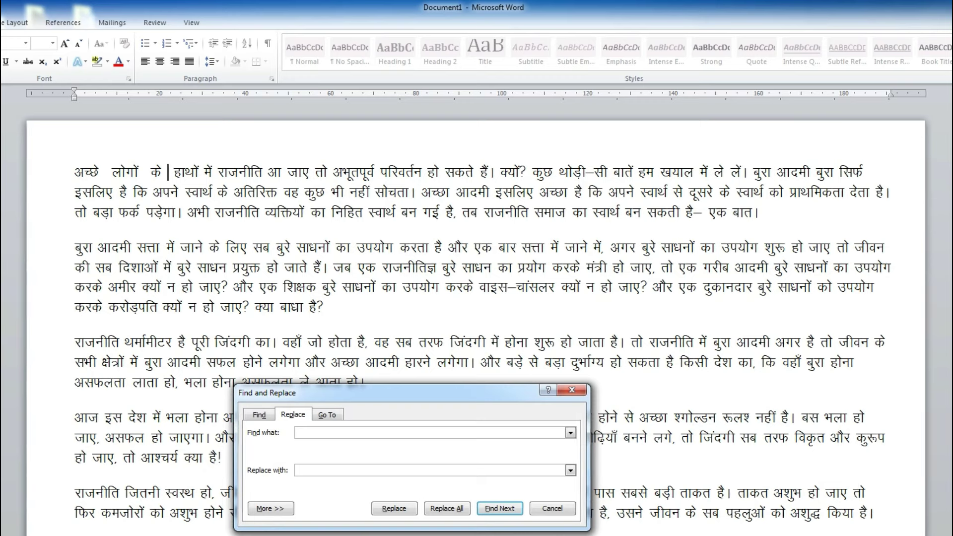
left_click(384, 510)
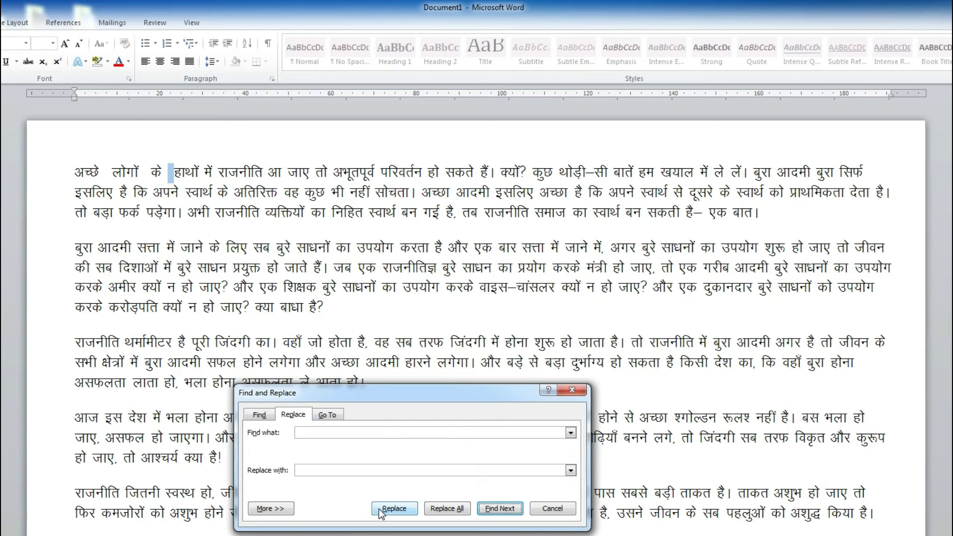
Step: Replace the first few spaces one at a time, then Replace All for 481 replacements
left_click(381, 510)
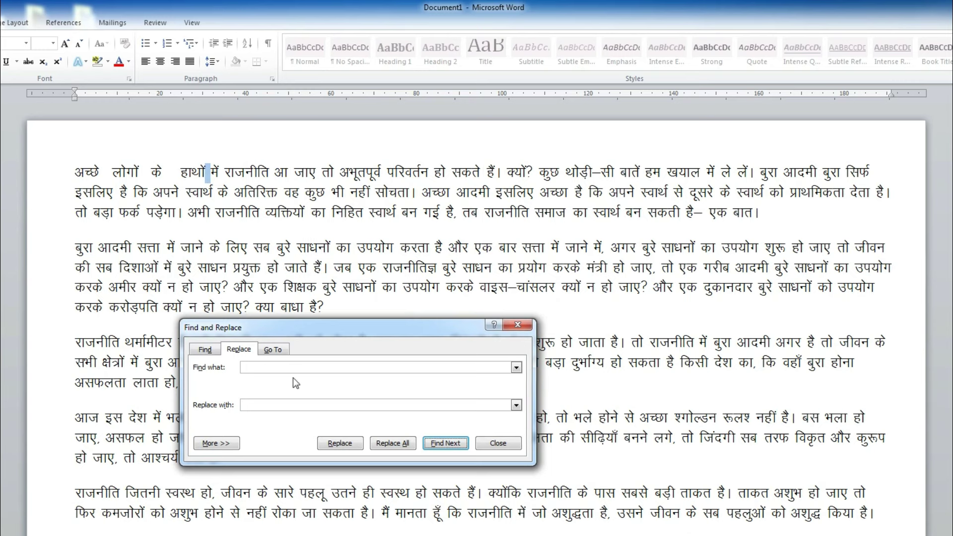
left_click(341, 443)
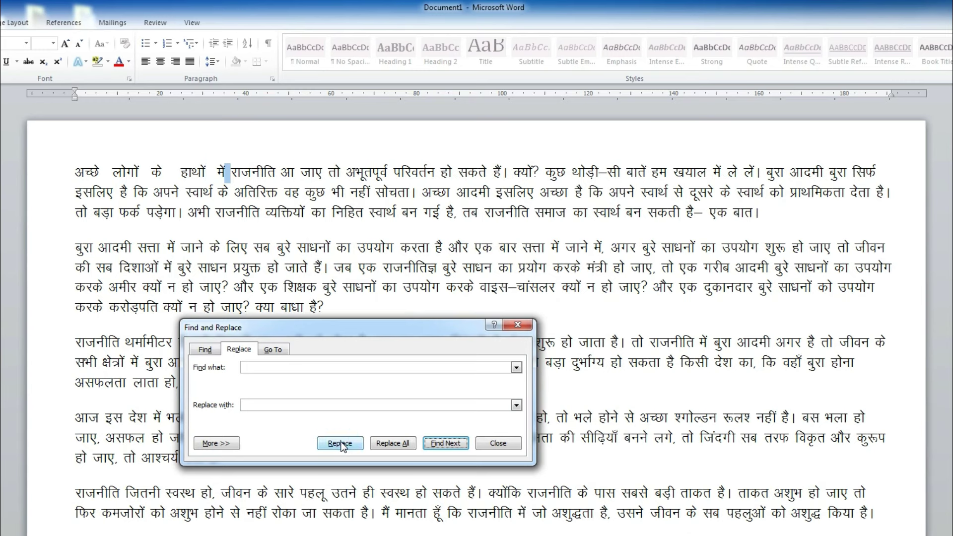
left_click(341, 444)
left_click(341, 441)
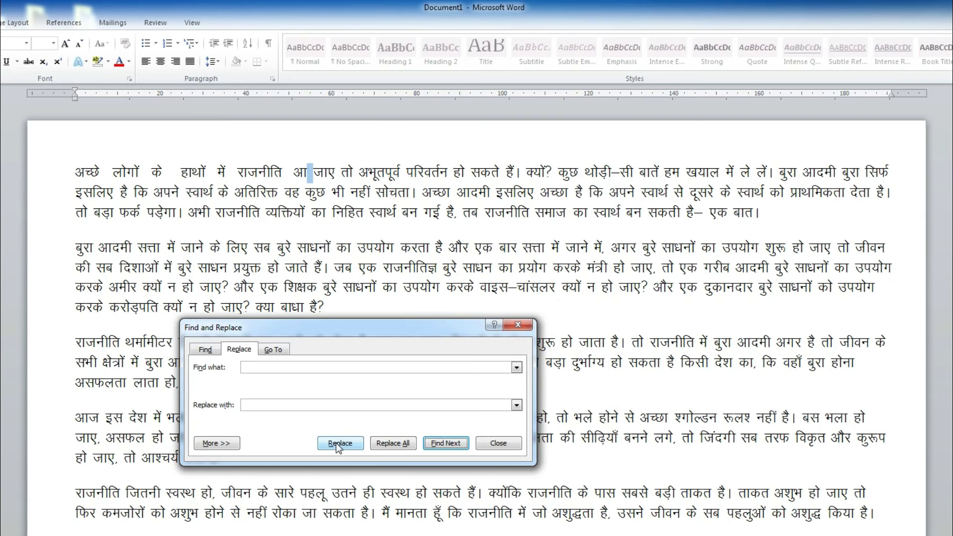
left_click(388, 443)
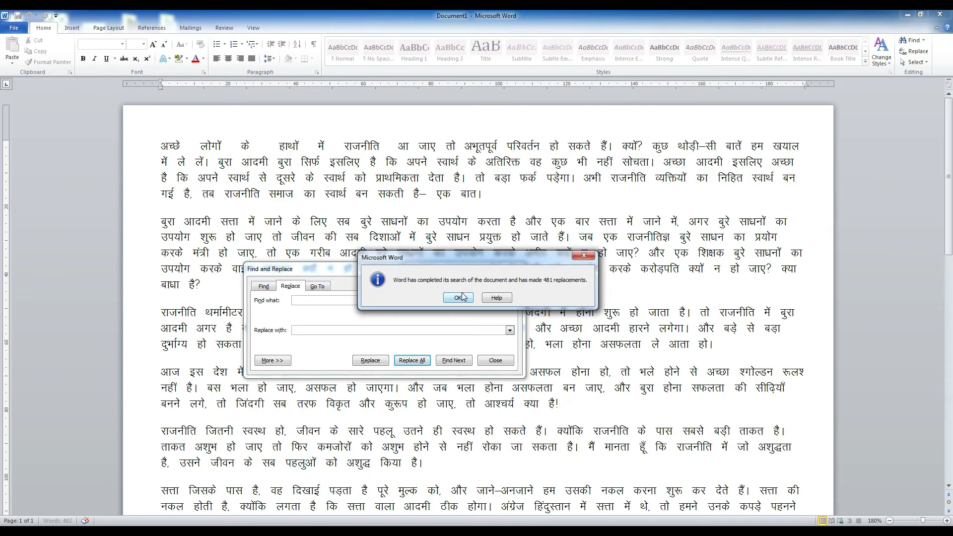
left_click(455, 365)
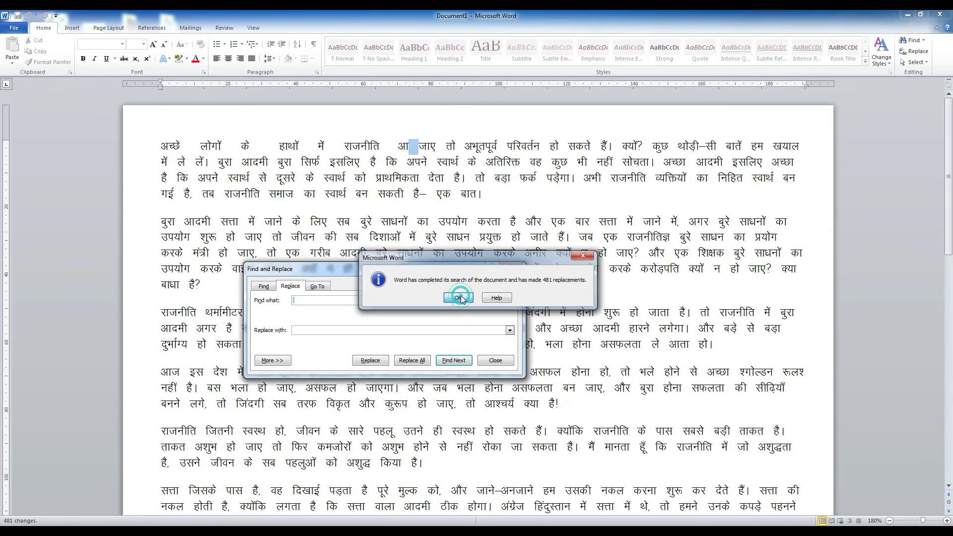
Step: Close Find and Replace and scroll through the widely spaced Hindi paragraphs
left_click(493, 360)
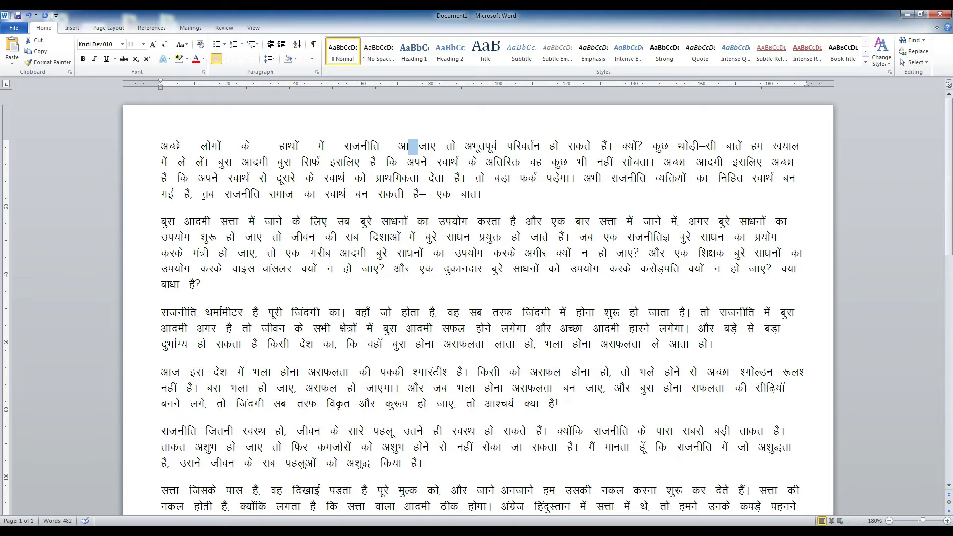
scroll(348, 343, "down", 2)
scroll(349, 342, "down", 2)
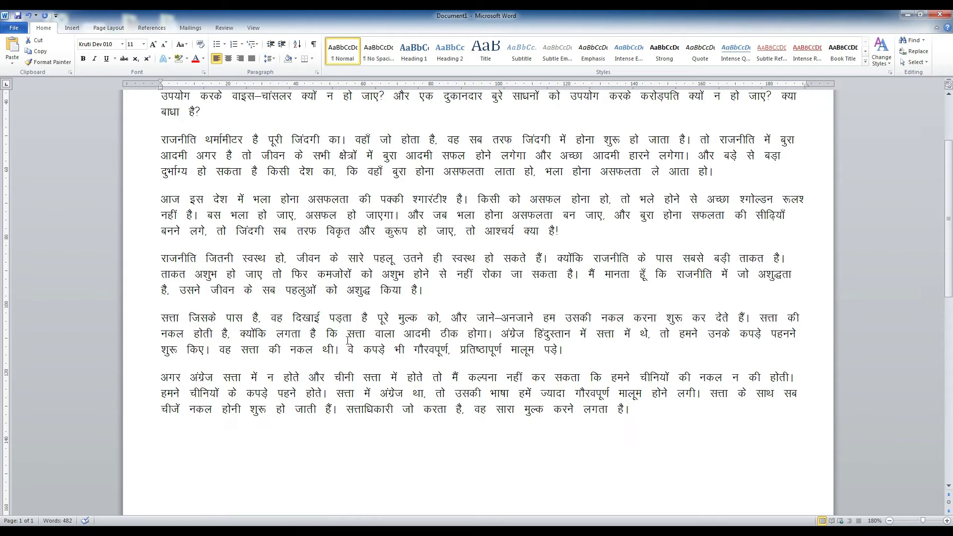
scroll(349, 342, "up", 3)
scroll(349, 343, "up", 1)
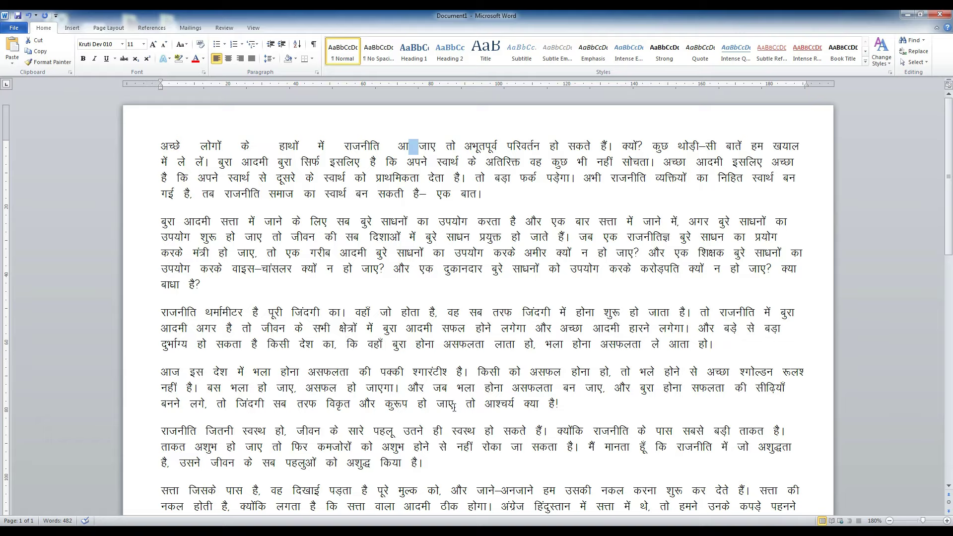
Step: Reopen Find and Replace, replace a few matches individually, then Replace All for 479 replacements
key("ctrl+h")
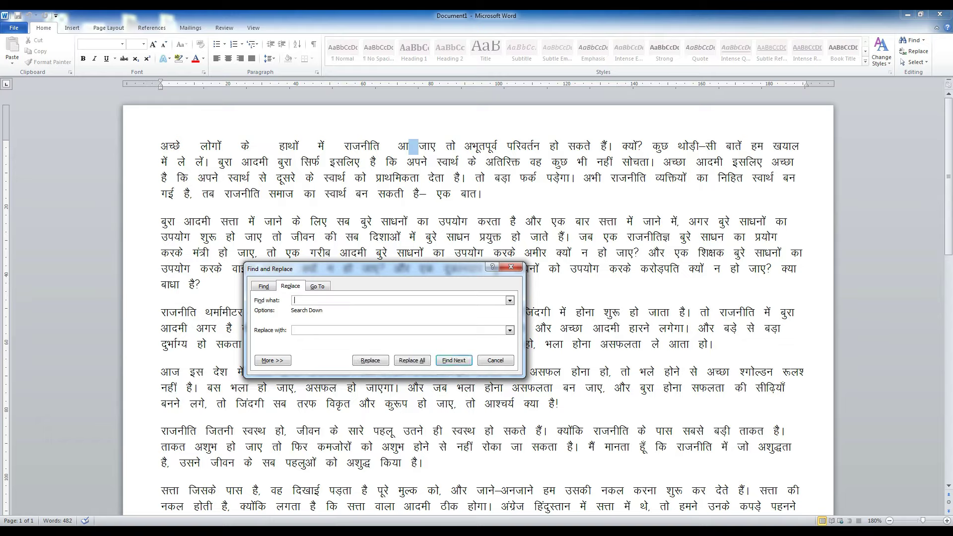
left_click(300, 329)
left_click(371, 362)
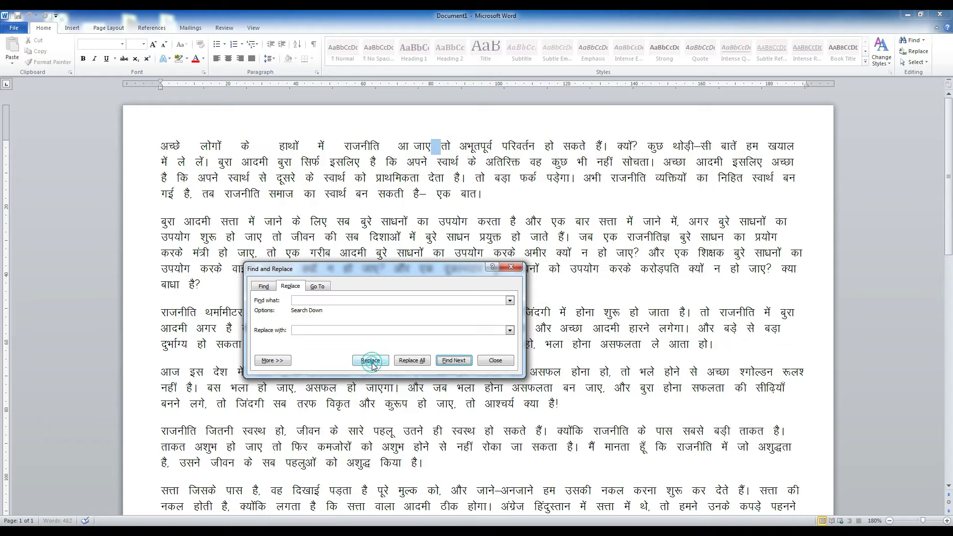
left_click(371, 361)
left_click(371, 361)
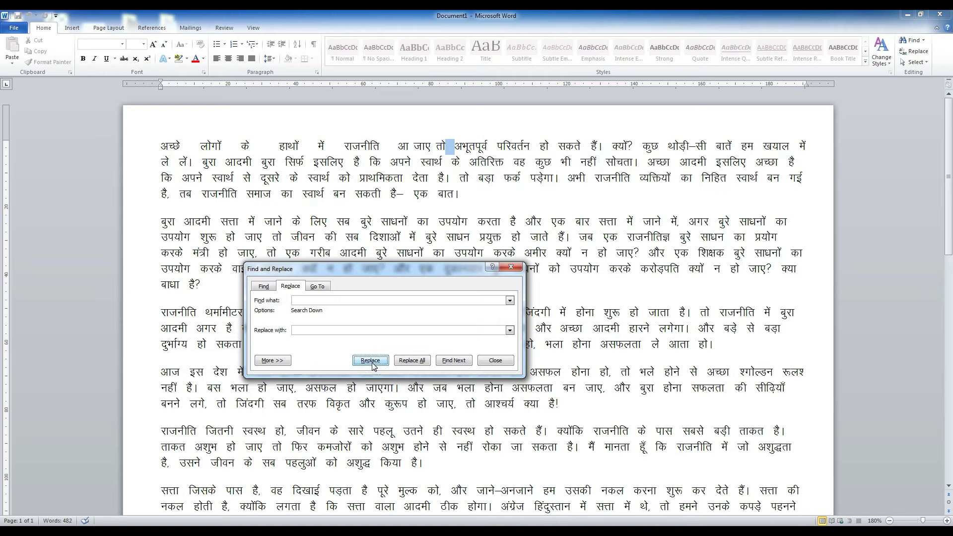
left_click(412, 361)
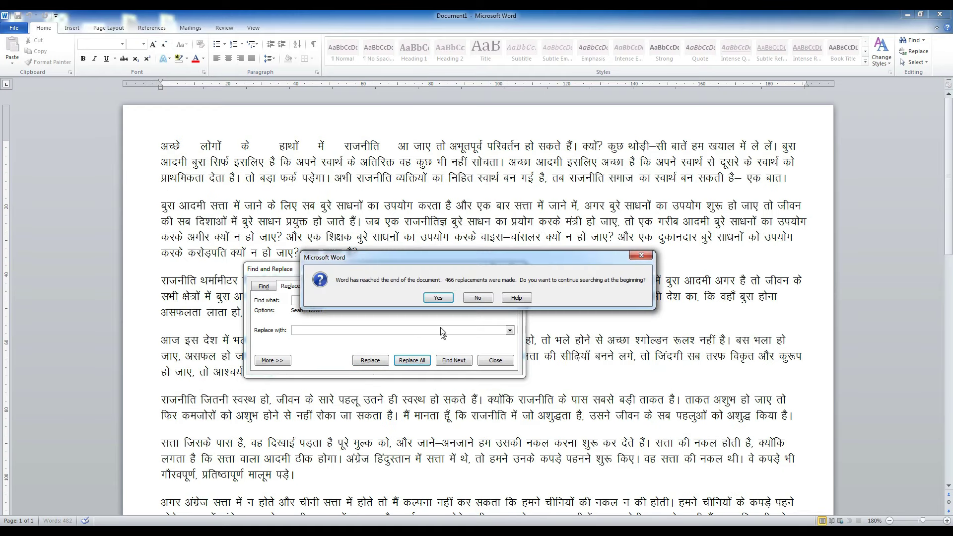
left_click(438, 298)
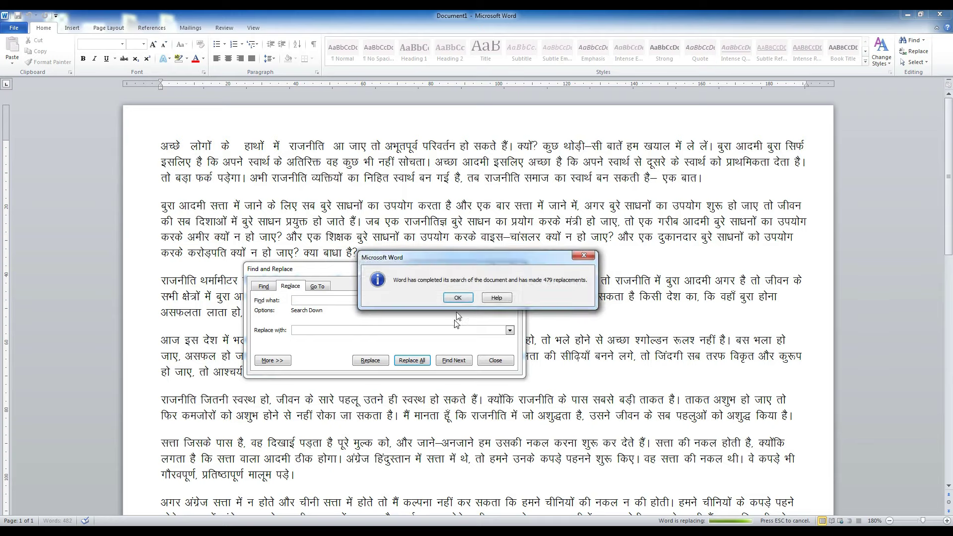
left_click(457, 298)
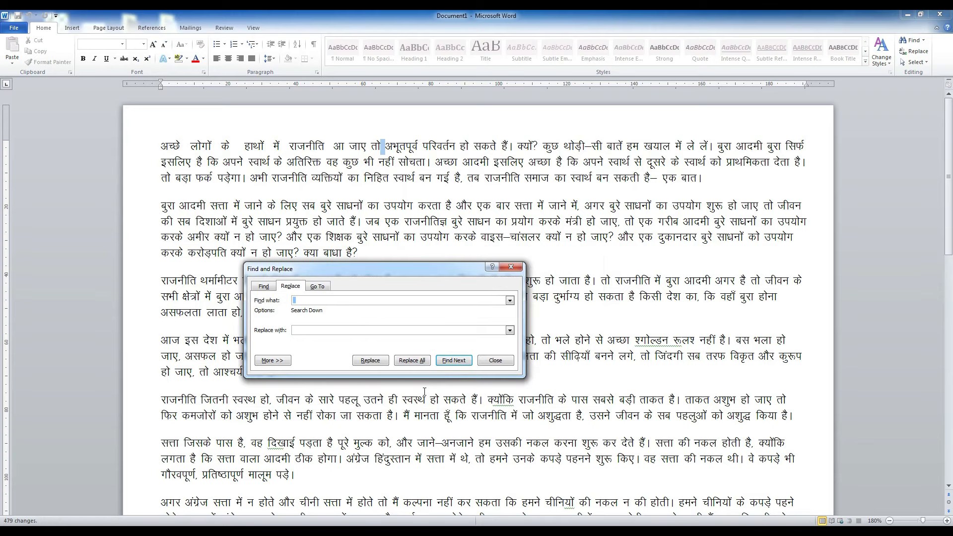
Step: Replace every space with nothing via Replace All (480 replacements), then close the dialog
key("BackSpace")
left_click(295, 331)
left_click(362, 364)
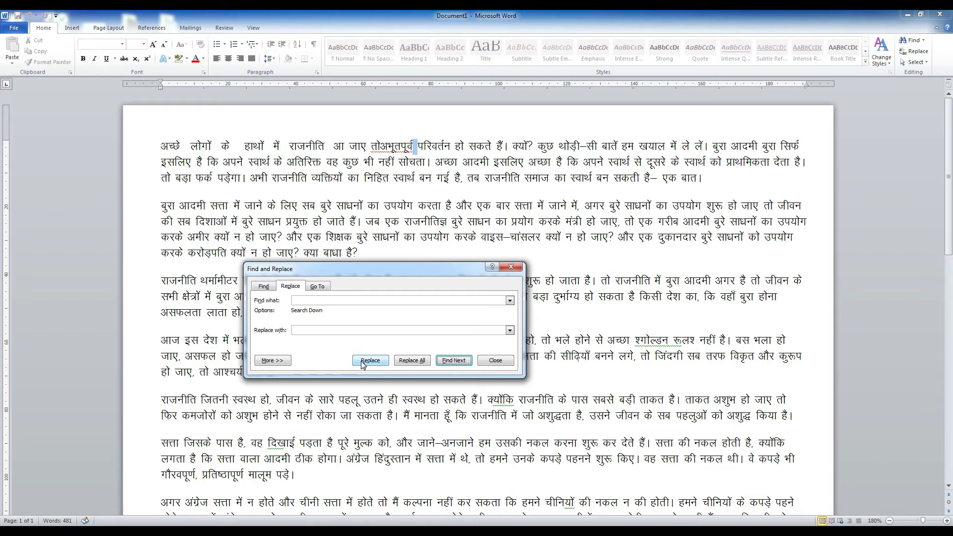
left_click(412, 361)
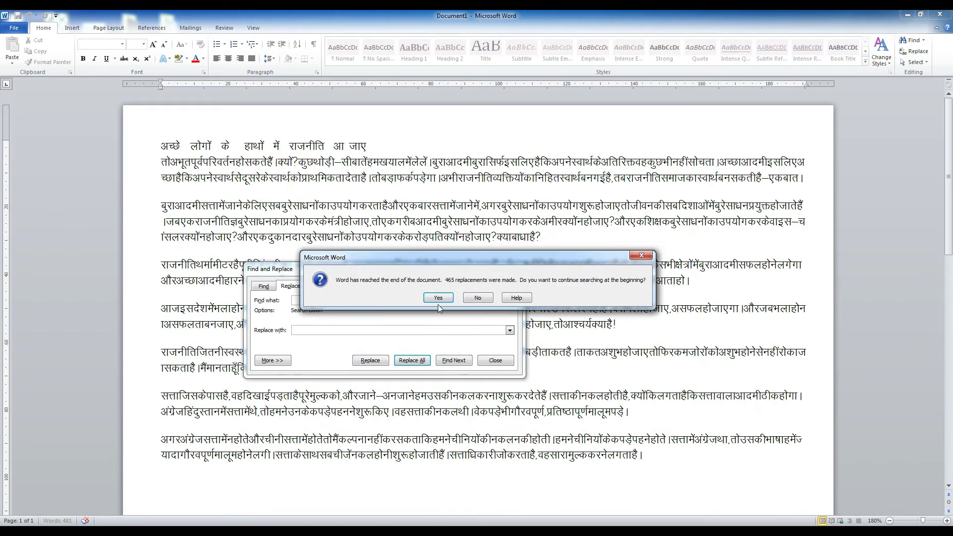
left_click(438, 298)
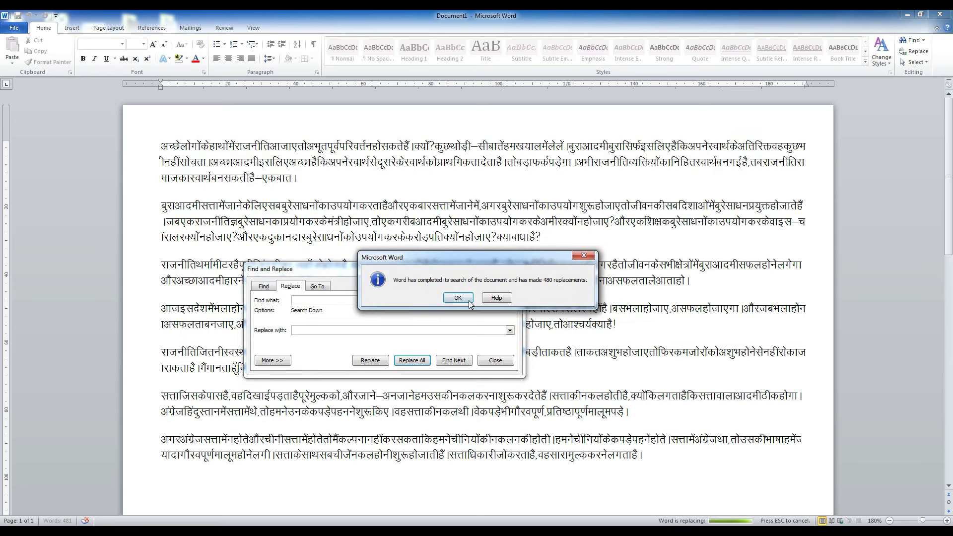
left_click(458, 299)
left_click(485, 361)
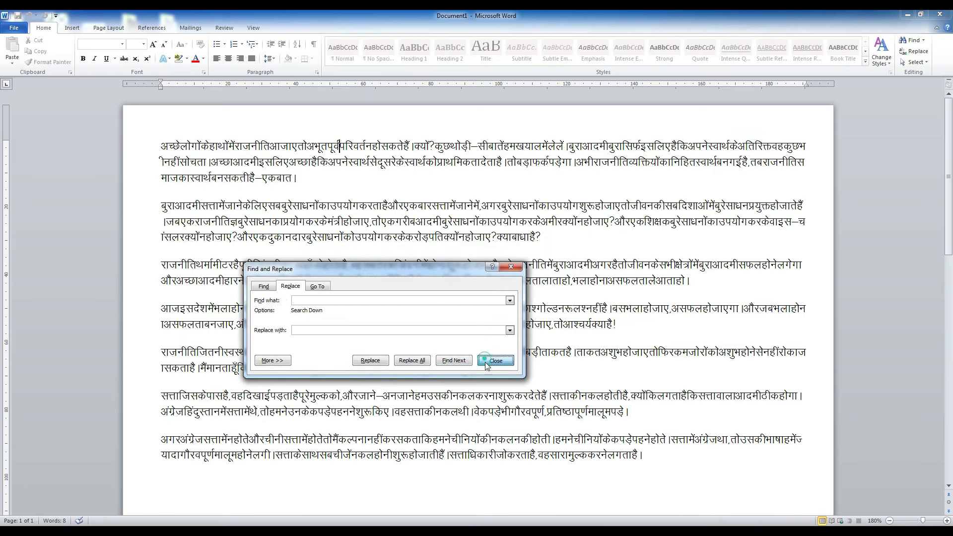